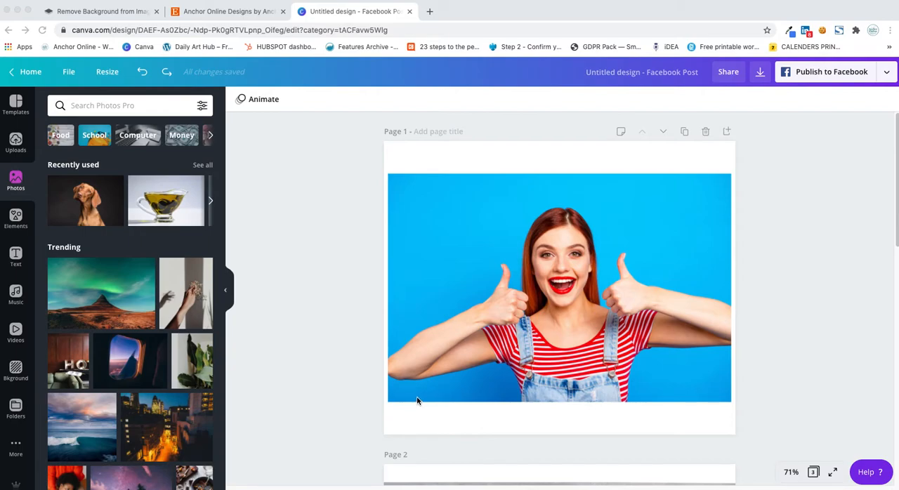
# Step: Look through the three pages of the design to examine the photo backgrounds
pyautogui.scroll(-5, 324, 432)
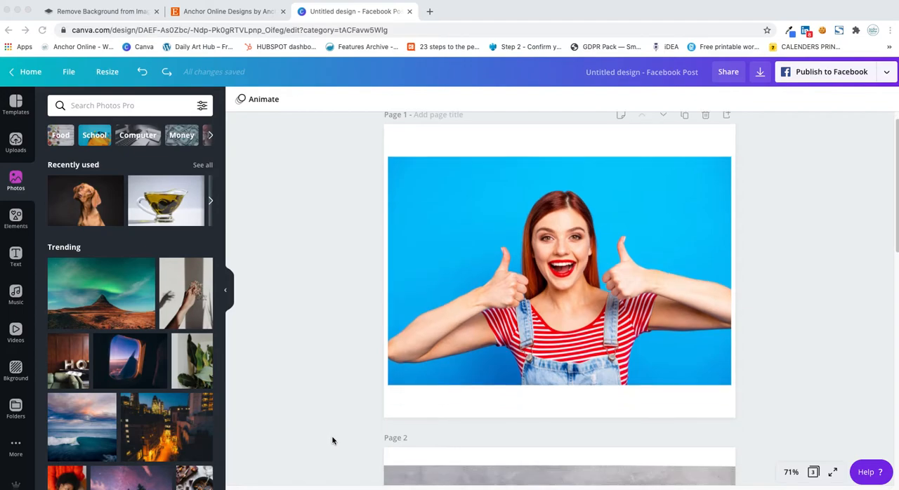
pyautogui.scroll(5, 332, 441)
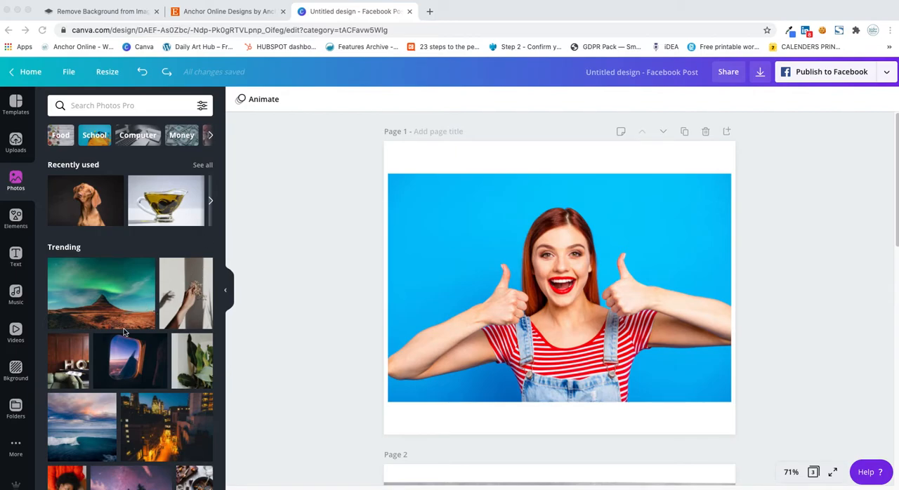
pyautogui.scroll(-10, 124, 326)
pyautogui.scroll(15, 124, 332)
pyautogui.scroll(-5, 493, 354)
pyautogui.scroll(-3, 491, 361)
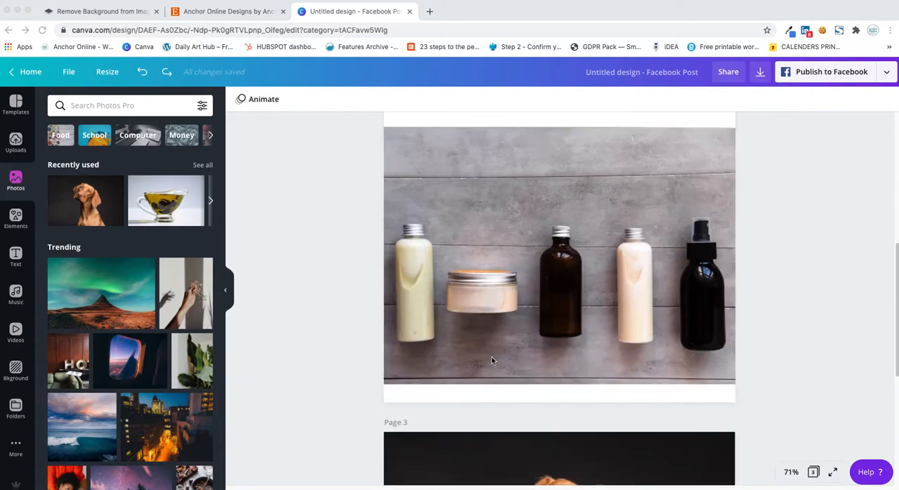
pyautogui.scroll(-1, 491, 360)
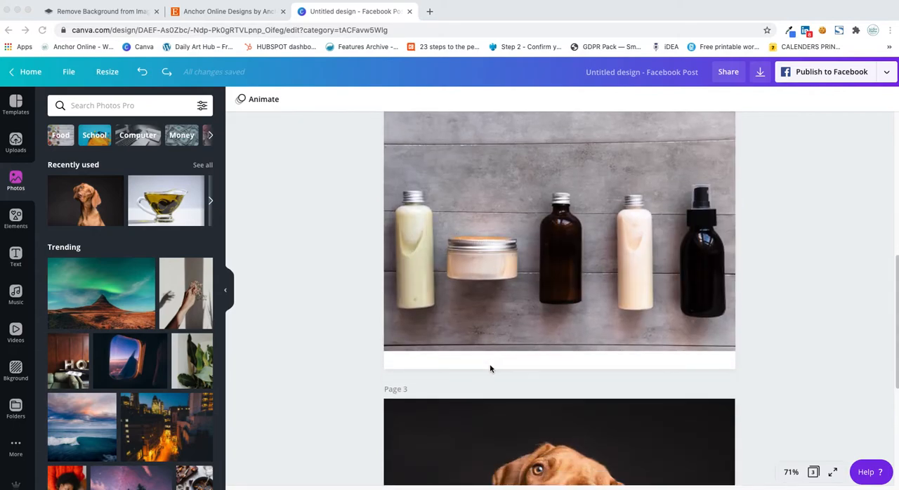
pyautogui.scroll(-4, 489, 364)
pyautogui.scroll(4, 487, 365)
pyautogui.scroll(6, 486, 369)
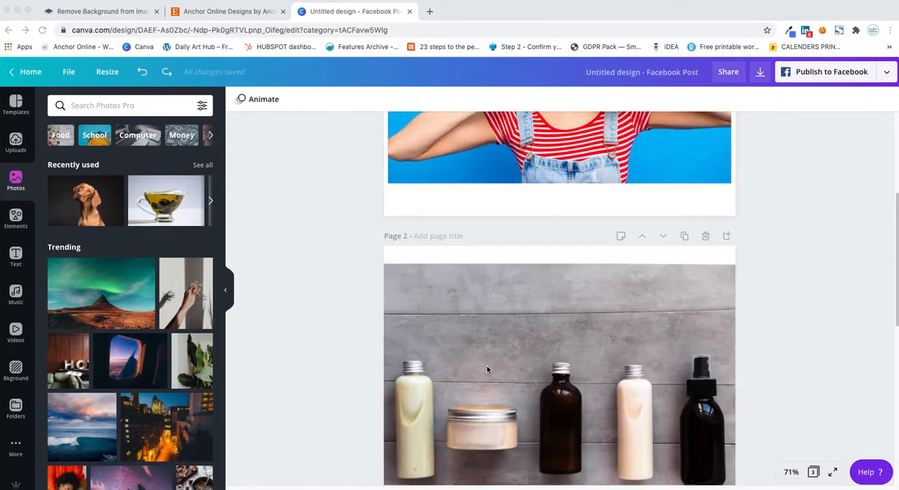
pyautogui.click(330, 310)
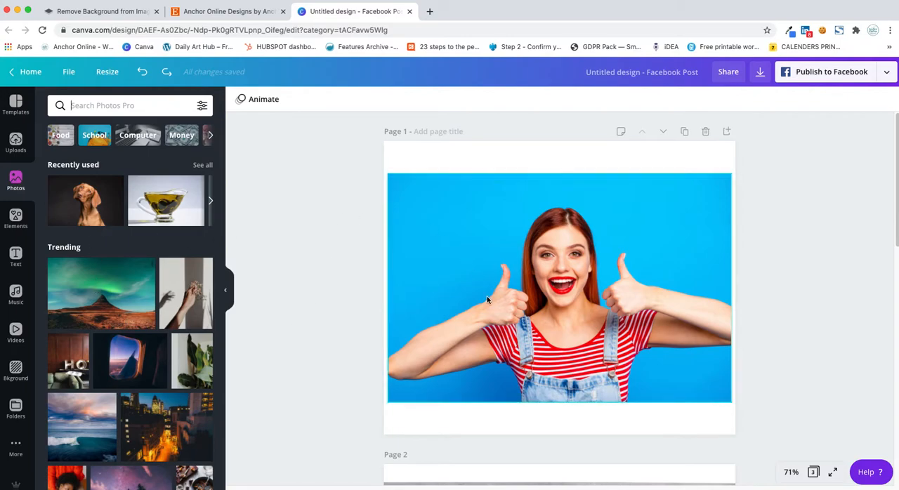
# Step: Remove the blue background from the woman's photo on page 1 with Background Remover
pyautogui.click(452, 225)
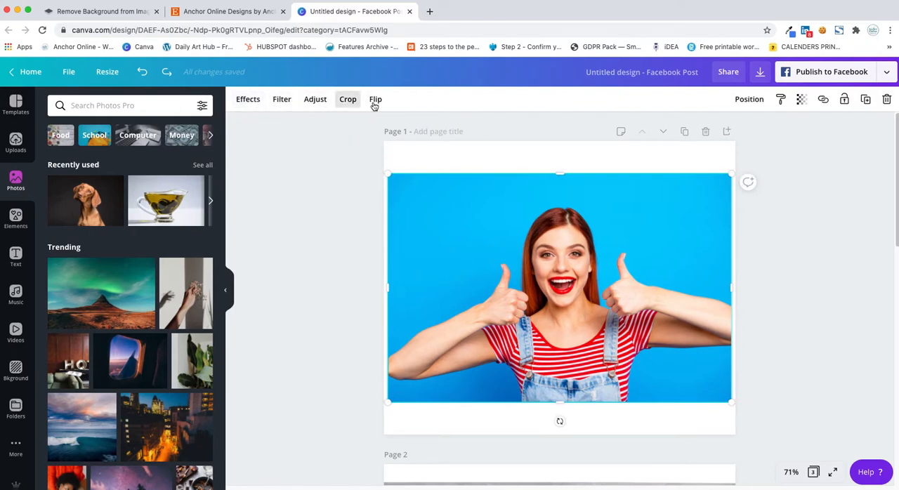
pyautogui.click(247, 100)
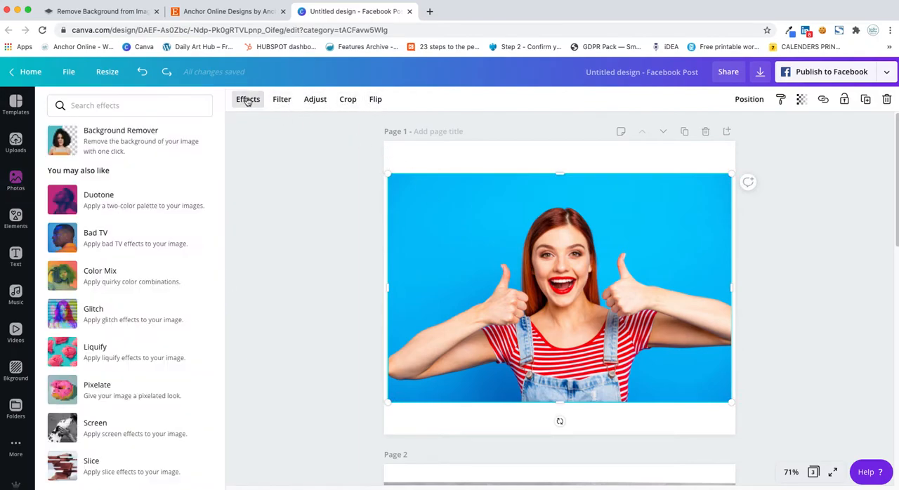
pyautogui.click(139, 143)
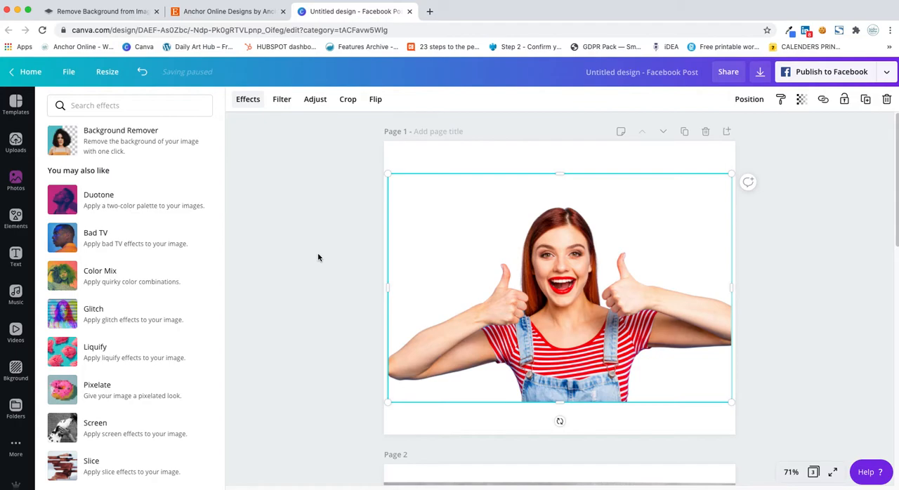
pyautogui.click(784, 242)
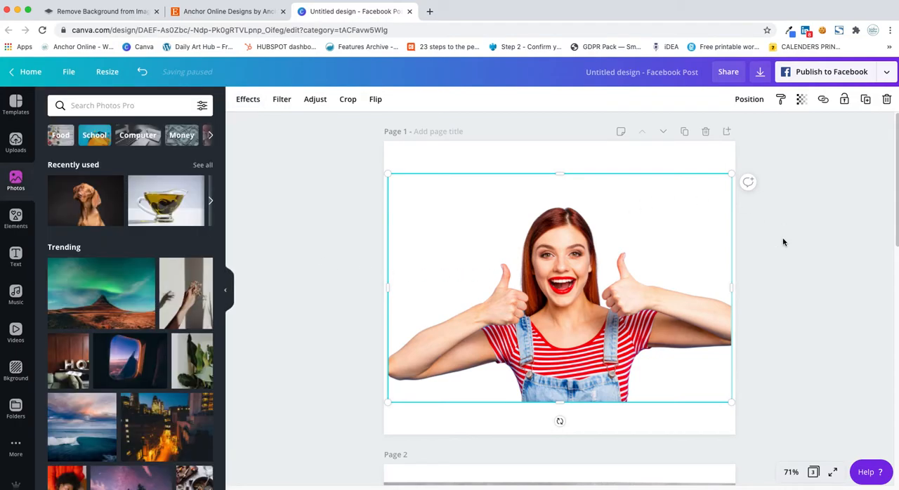
# Step: Move the woman's cutout to the bottom edge of page 1 and enlarge it to span the full page width
pyautogui.moveTo(570, 323); pyautogui.dragTo(567, 357)
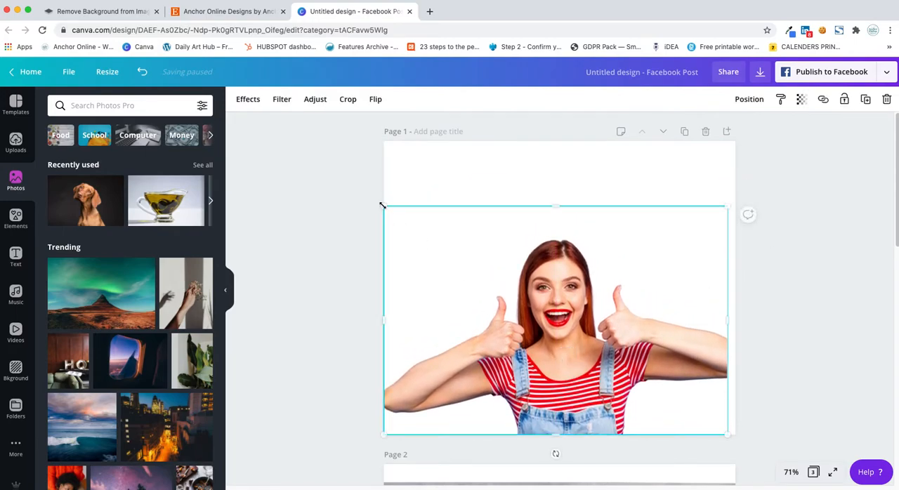
pyautogui.moveTo(727, 206); pyautogui.dragTo(735, 205)
pyautogui.click(799, 326)
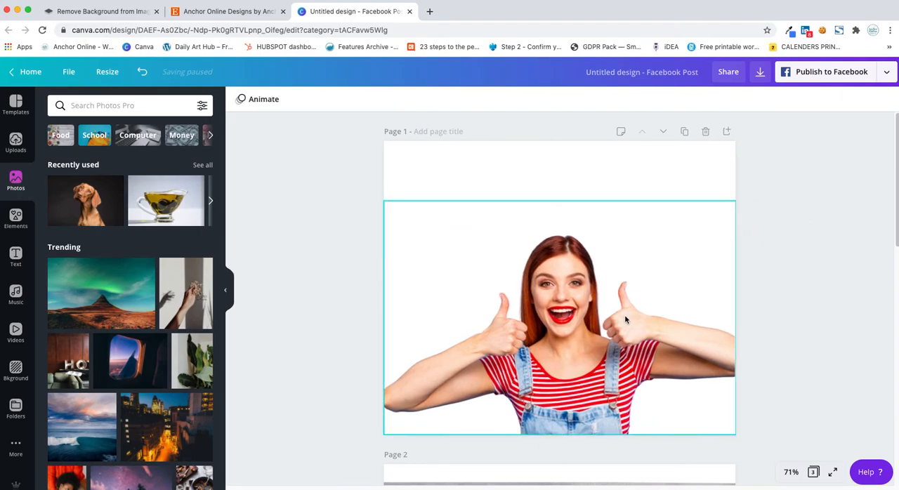
# Step: Add a square shape to page 1 and enlarge it until it covers the whole page
pyautogui.click(20, 220)
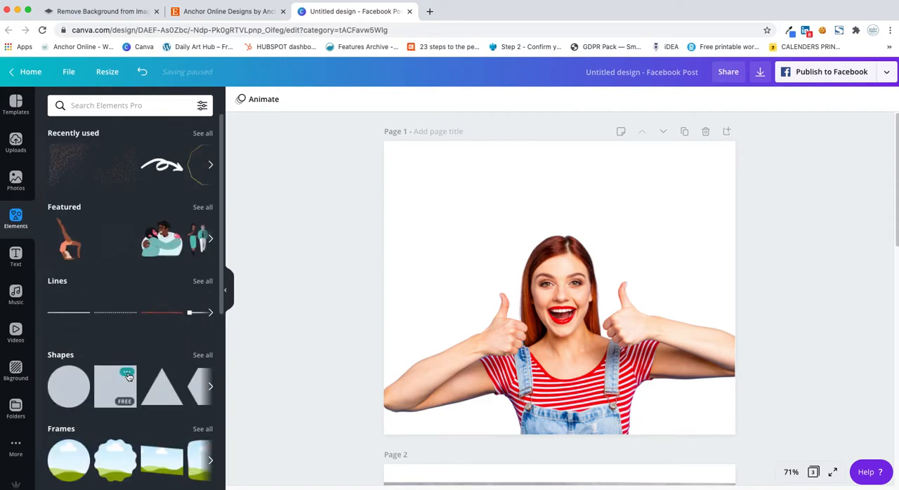
pyautogui.click(112, 388)
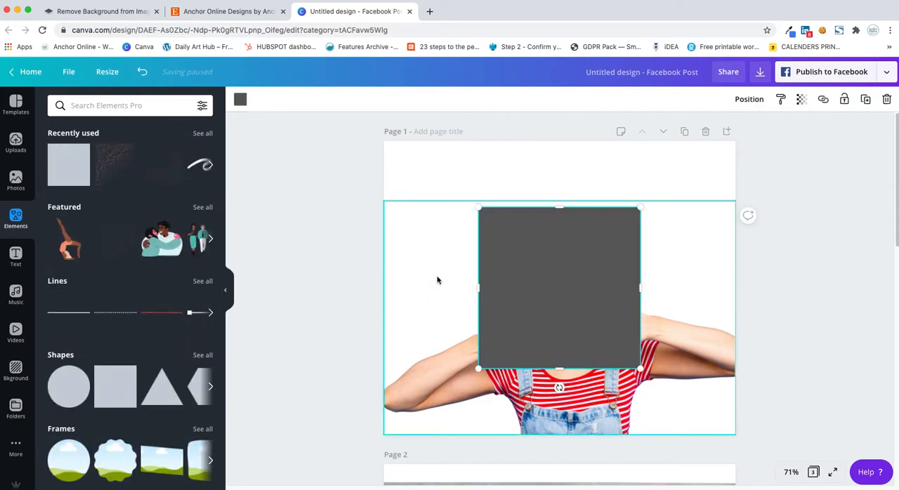
pyautogui.moveTo(478, 208); pyautogui.dragTo(340, 144)
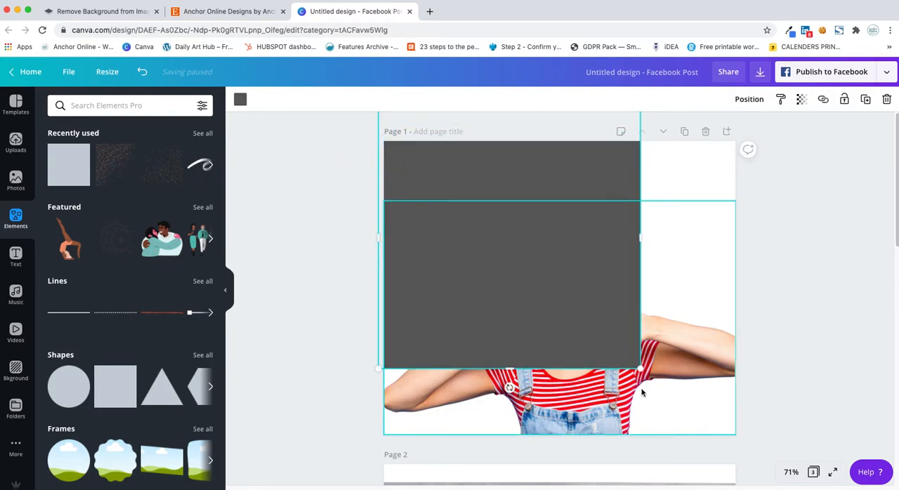
pyautogui.moveTo(640, 368); pyautogui.dragTo(778, 427)
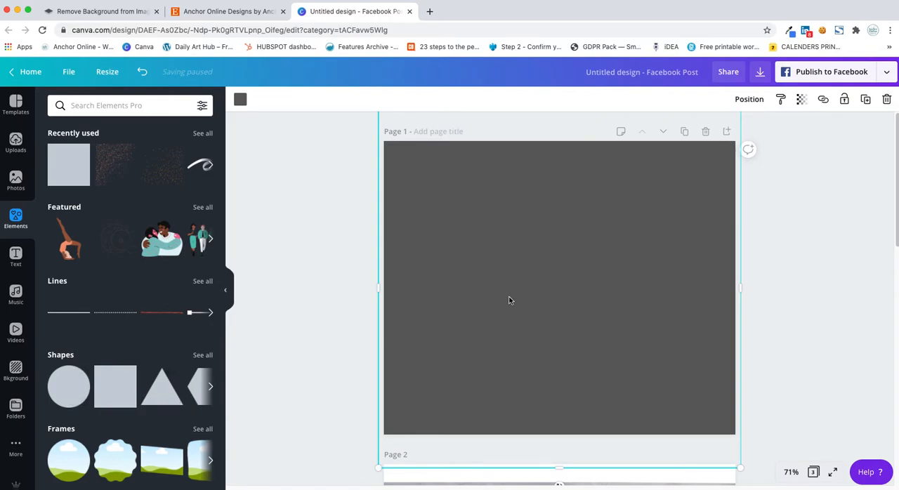
# Step: Recolor the square on page 1 with the light mint green from the Anchor Online Brand colours
pyautogui.click(242, 99)
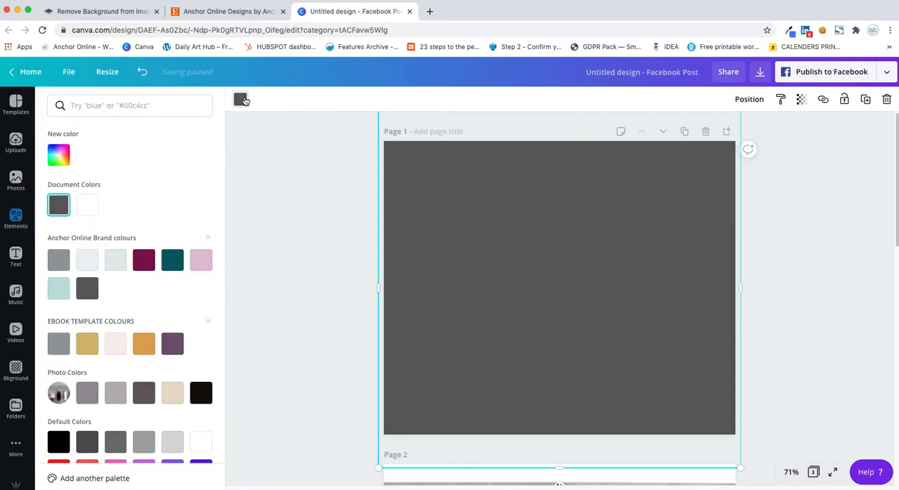
pyautogui.scroll(-2, 93, 417)
pyautogui.scroll(2, 93, 417)
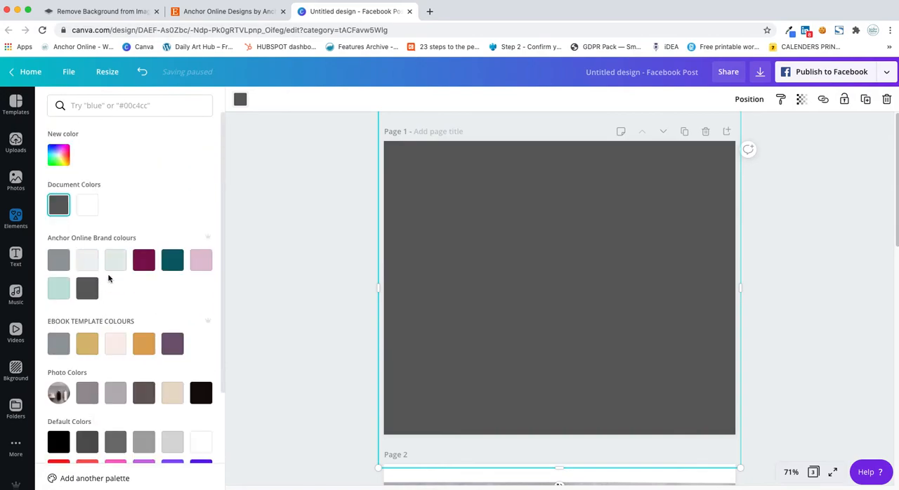
pyautogui.click(61, 290)
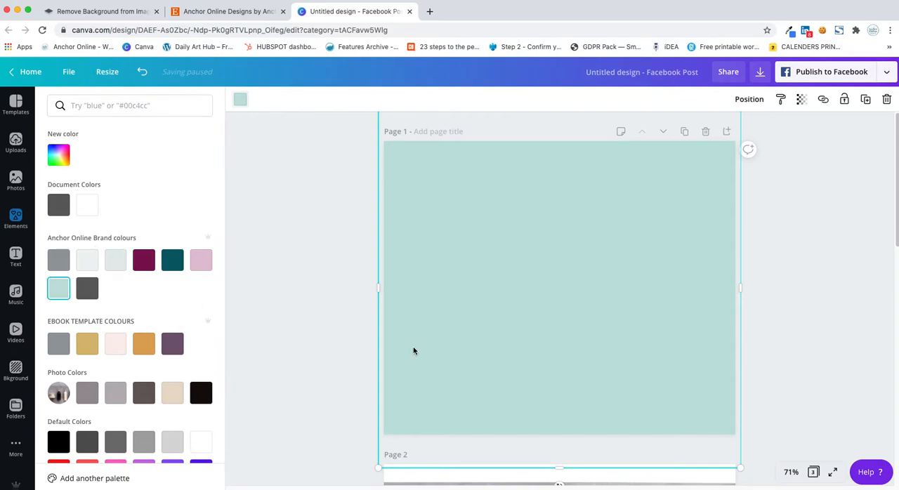
# Step: Send the mint square backward so it sits behind the woman's cutout on page 1
pyautogui.click(762, 101)
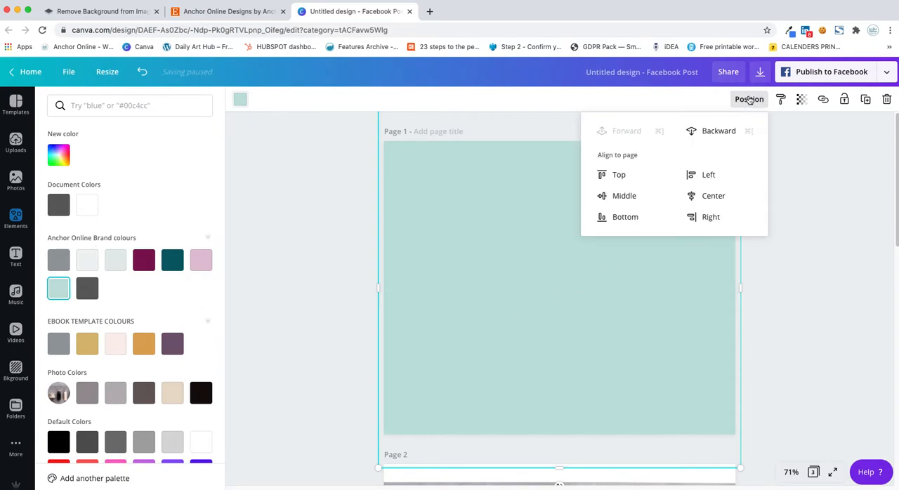
pyautogui.click(719, 131)
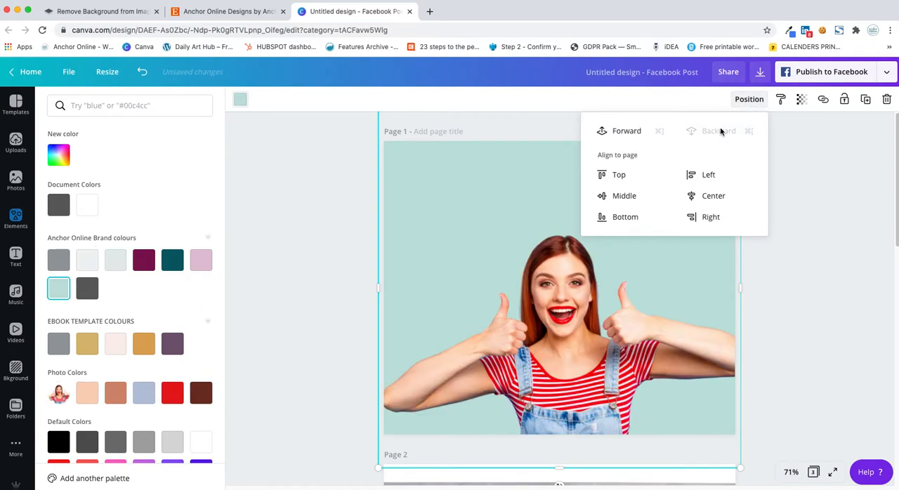
pyautogui.click(796, 279)
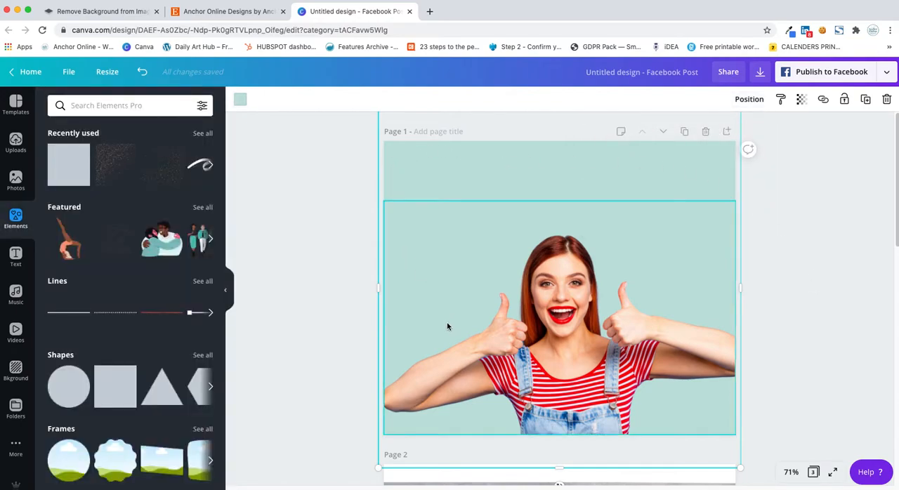
pyautogui.click(820, 335)
# Step: Remove the grey wooden background from the cosmetic bottles photo on page 2 with Background Remover
pyautogui.scroll(-6, 852, 372)
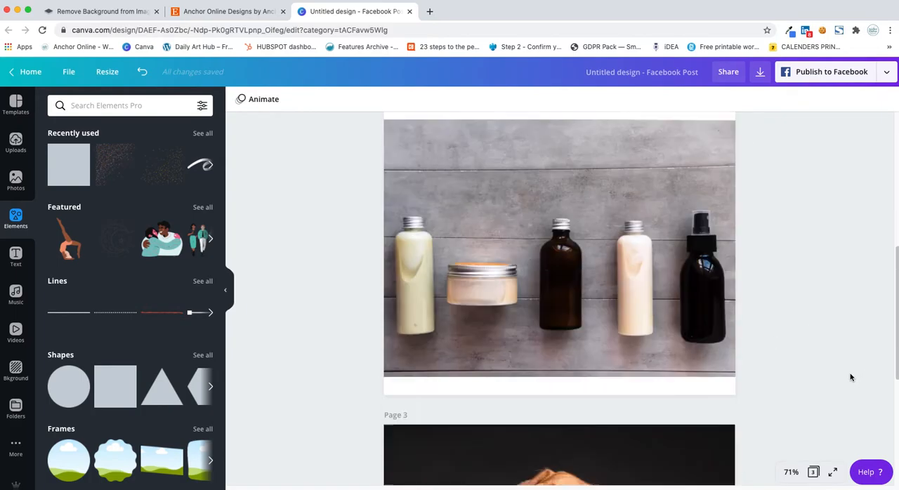
pyautogui.scroll(2, 849, 377)
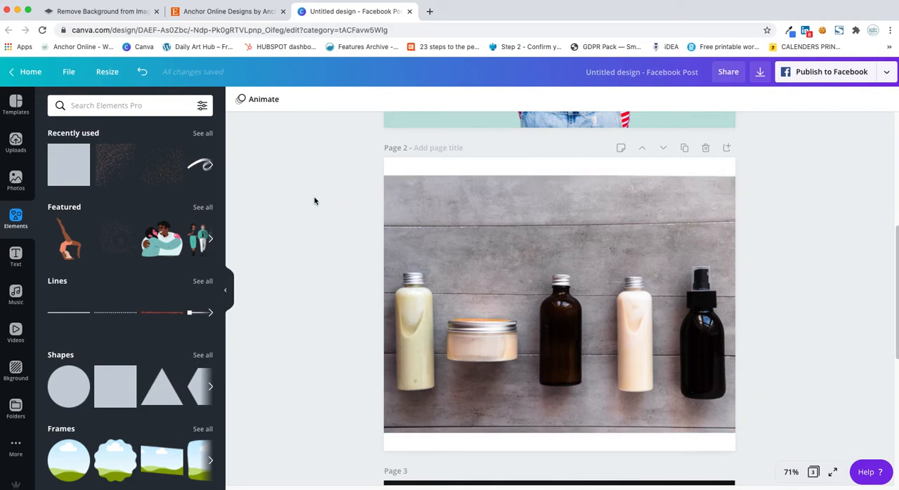
pyautogui.click(437, 224)
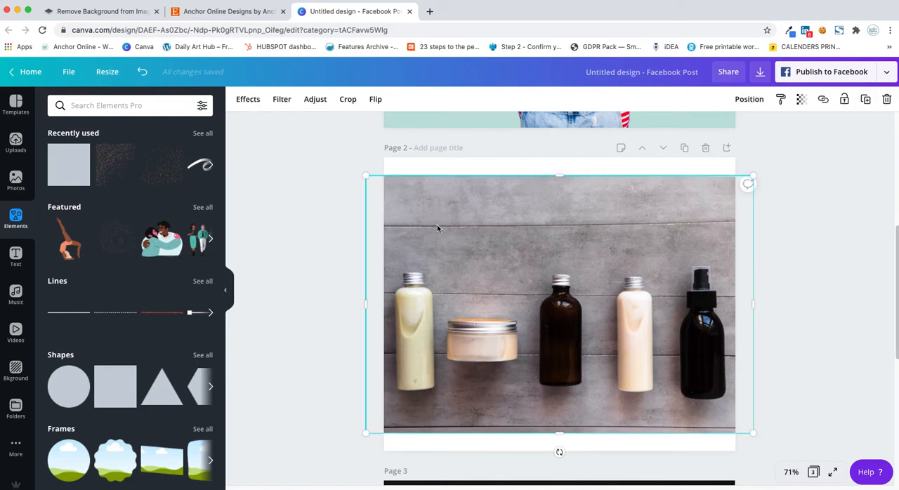
pyautogui.click(253, 104)
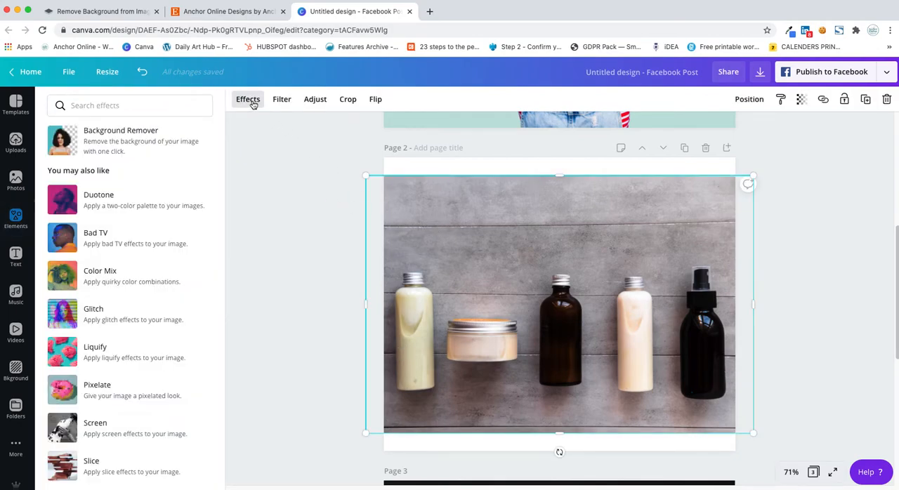
pyautogui.click(82, 145)
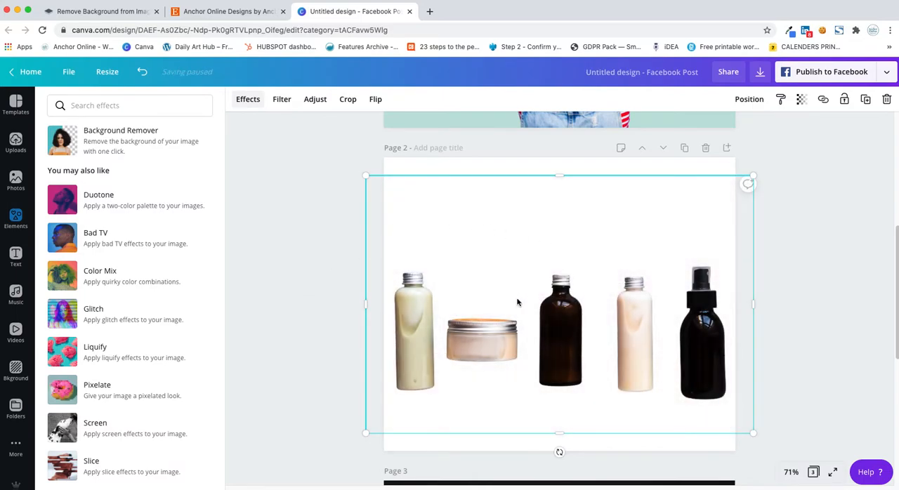
# Step: Shrink the bottles cutout on page 2 and shift it slightly up and left within the page
pyautogui.click(319, 314)
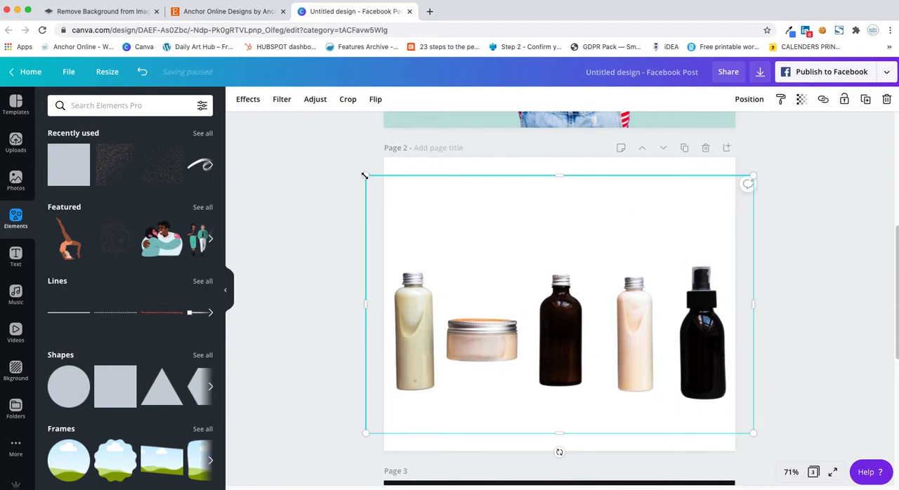
pyautogui.moveTo(365, 175); pyautogui.dragTo(407, 203)
pyautogui.moveTo(562, 362); pyautogui.dragTo(554, 342)
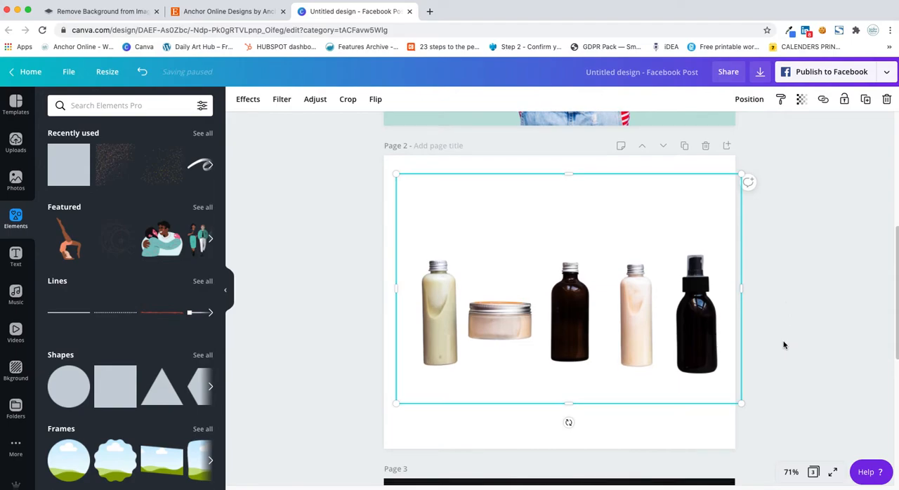
# Step: Remove the dark background from the dog photo on page 3 with Background Remover
pyautogui.scroll(-5, 783, 345)
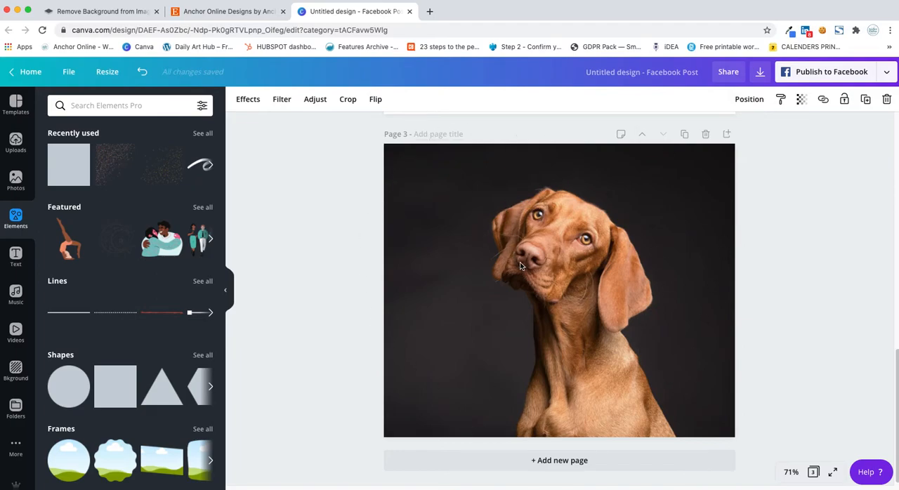
pyautogui.click(428, 181)
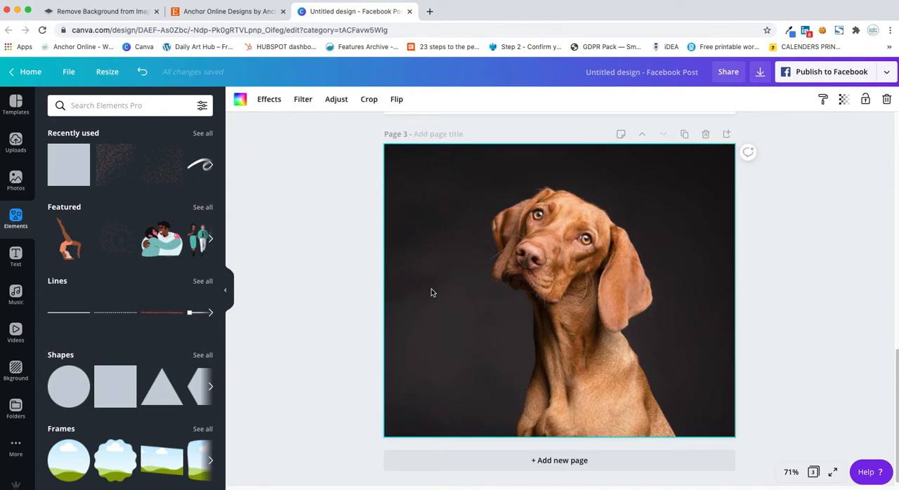
pyautogui.click(269, 99)
pyautogui.click(92, 142)
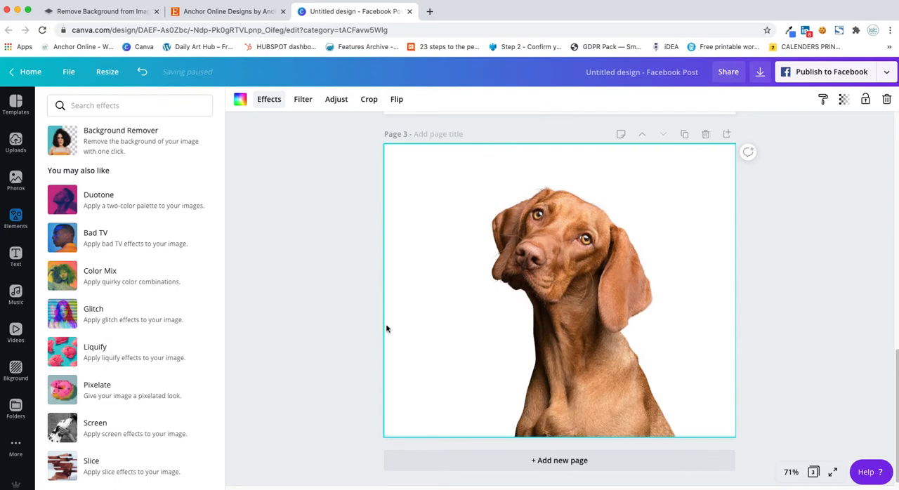
pyautogui.click(342, 388)
pyautogui.scroll(5, 342, 392)
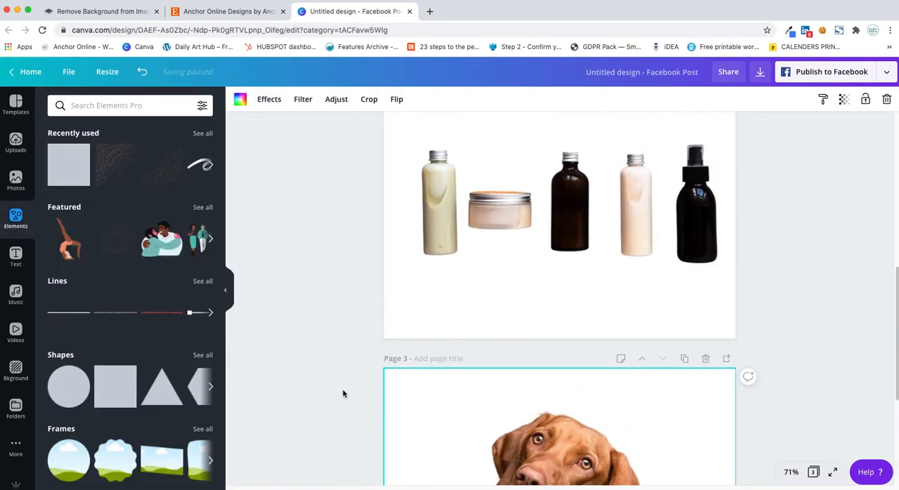
pyautogui.scroll(1, 342, 393)
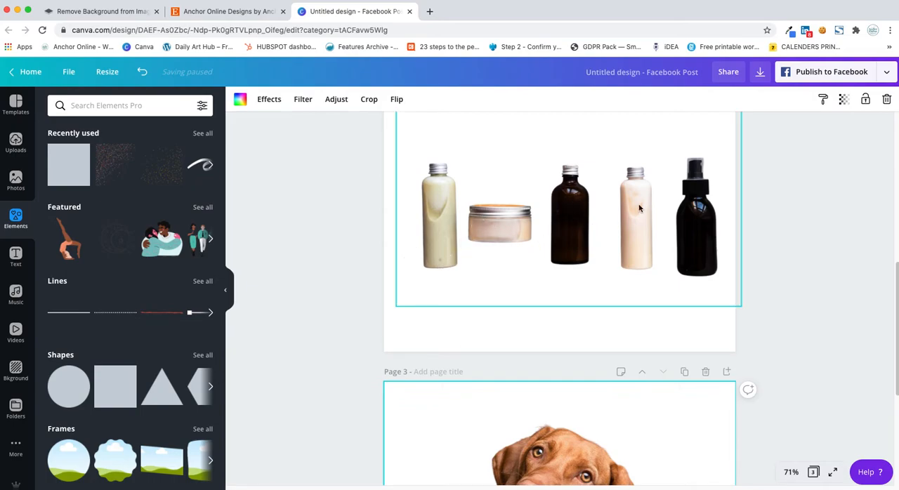
pyautogui.scroll(6, 403, 239)
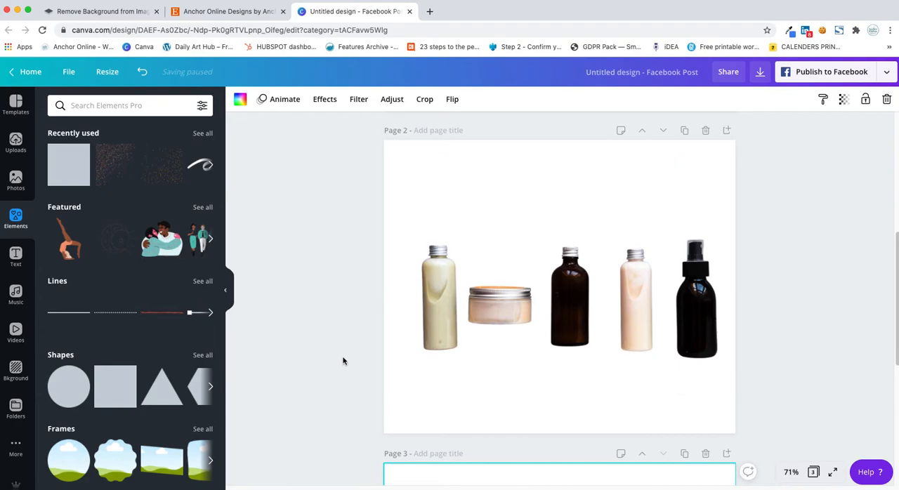
# Step: Switch to remove.bg and upload Untitled design.png from the Desktop to remove the dog photo's background
pyautogui.scroll(-10, 339, 386)
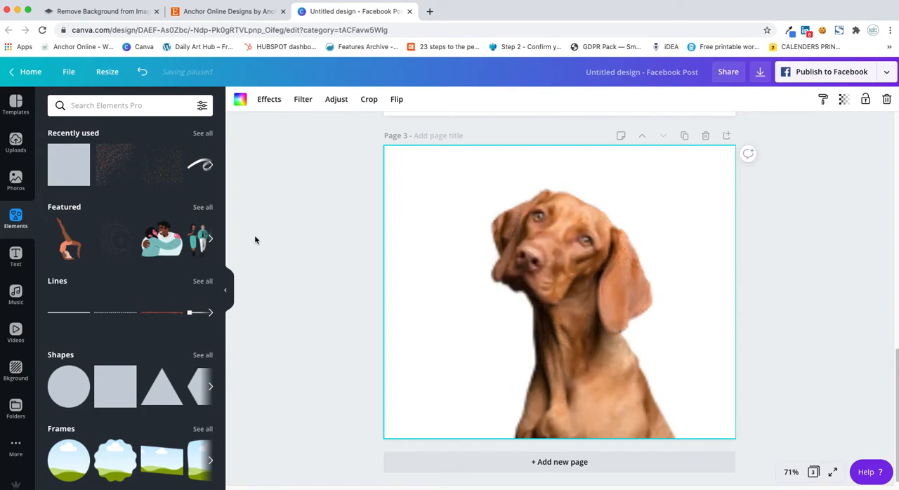
pyautogui.click(100, 11)
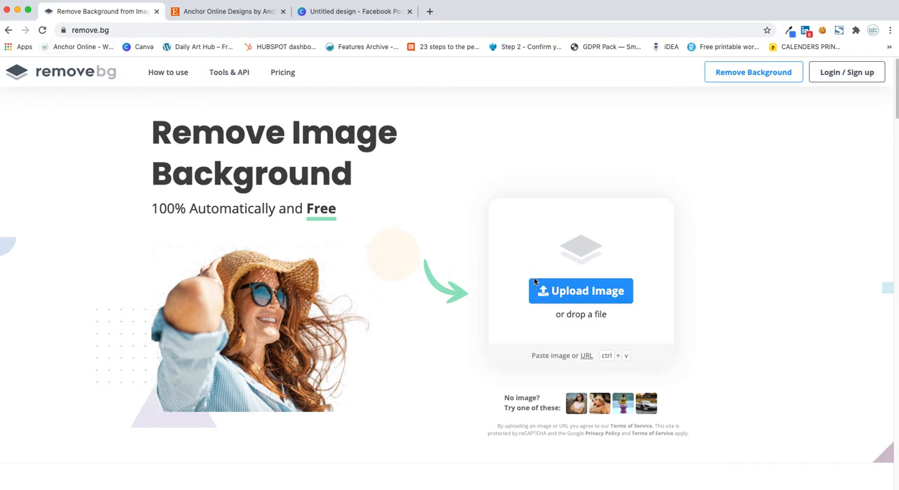
pyautogui.click(570, 290)
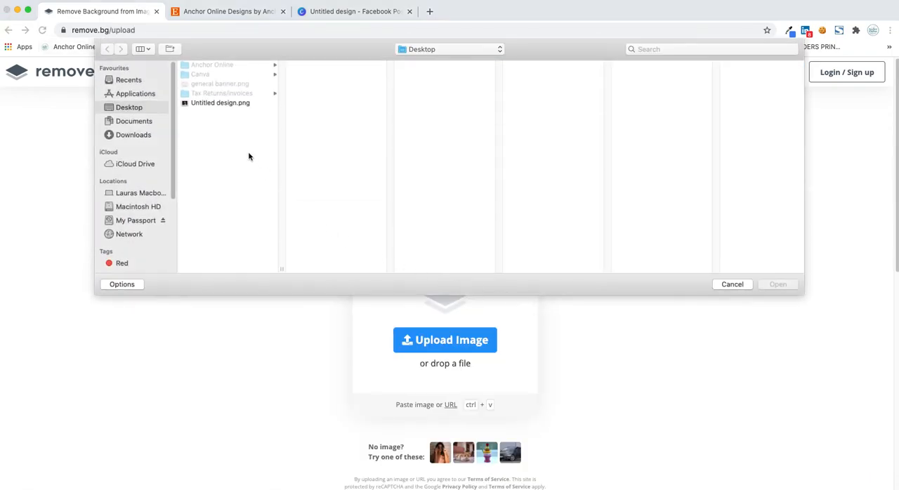
pyautogui.click(211, 103)
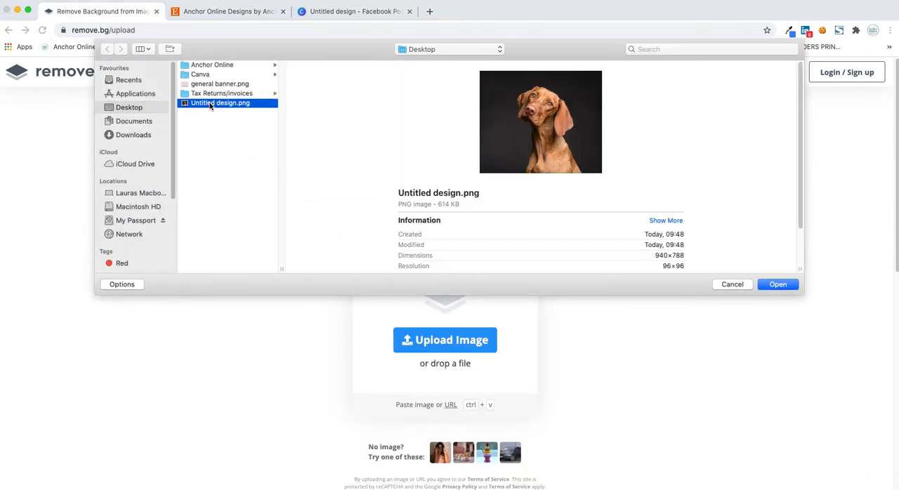
pyautogui.click(777, 284)
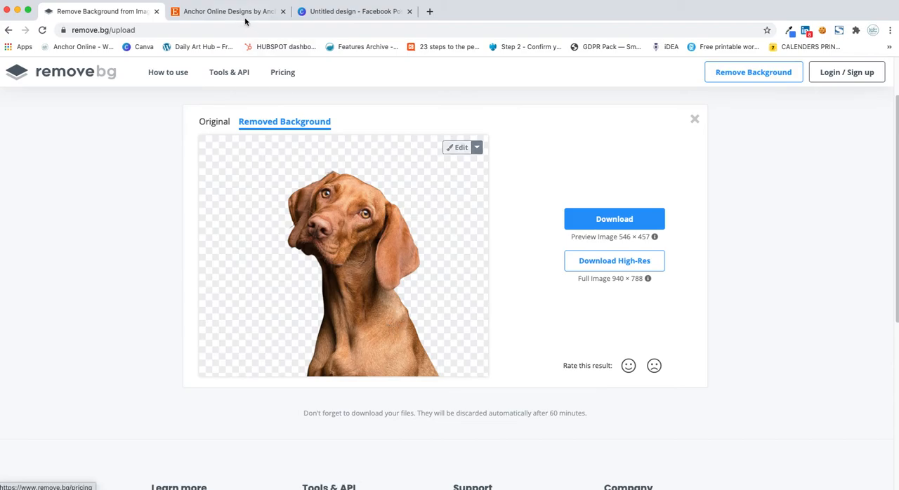
# Step: Review page 1 of the Canva design alongside the remove.bg dog cutout and the Etsy shop banner, ending back in Canva
pyautogui.click(343, 19)
pyautogui.click(307, 245)
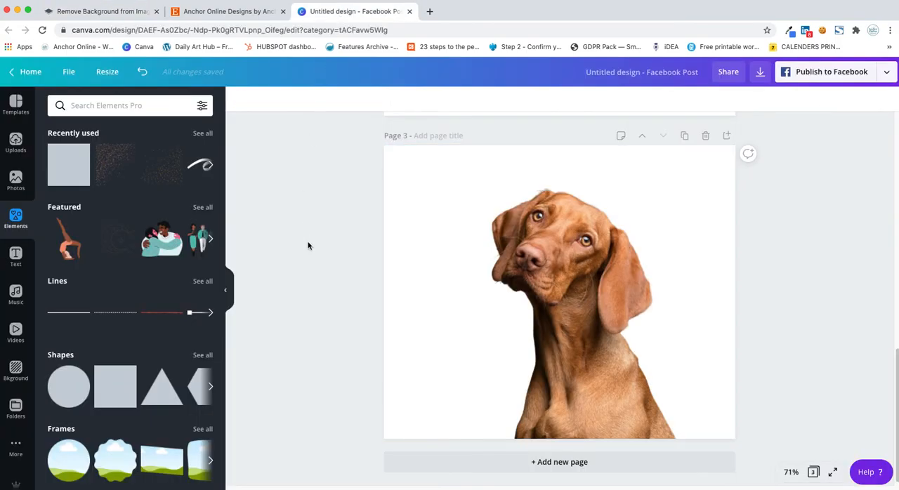
pyautogui.scroll(1, 343, 277)
pyautogui.scroll(10, 344, 277)
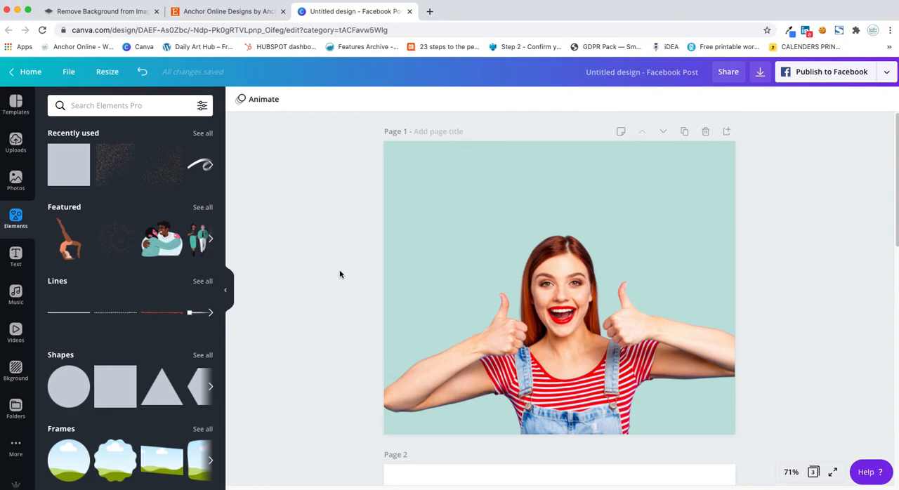
pyautogui.click(103, 13)
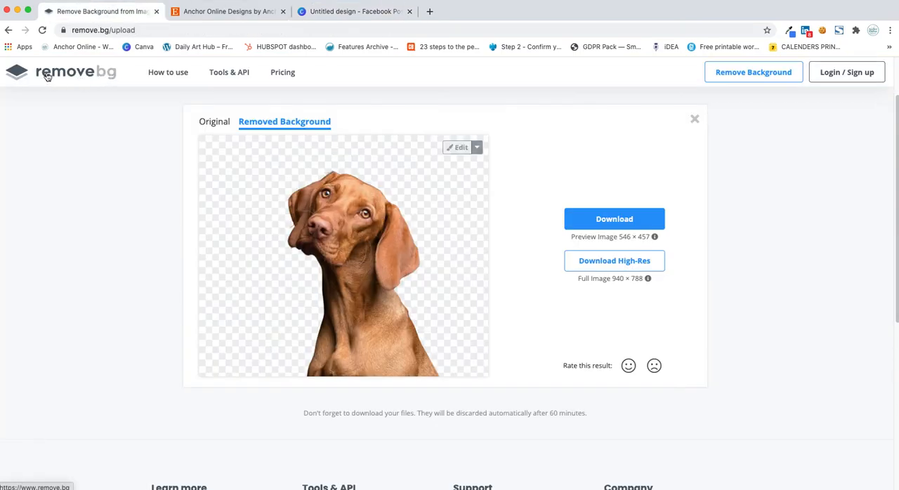
pyautogui.click(336, 12)
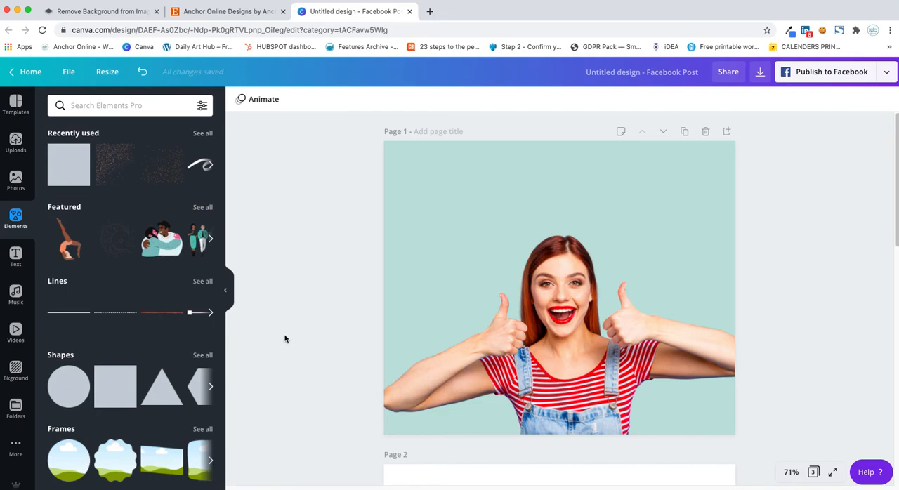
pyautogui.click(227, 15)
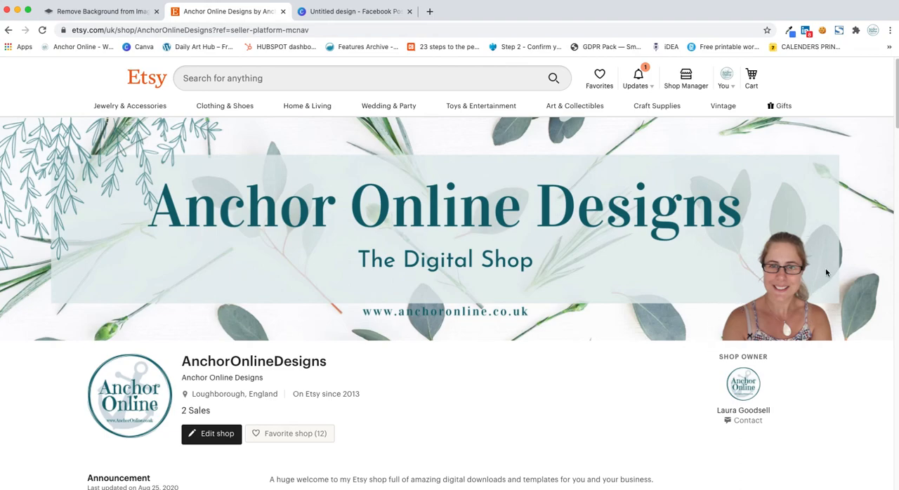
pyautogui.click(347, 12)
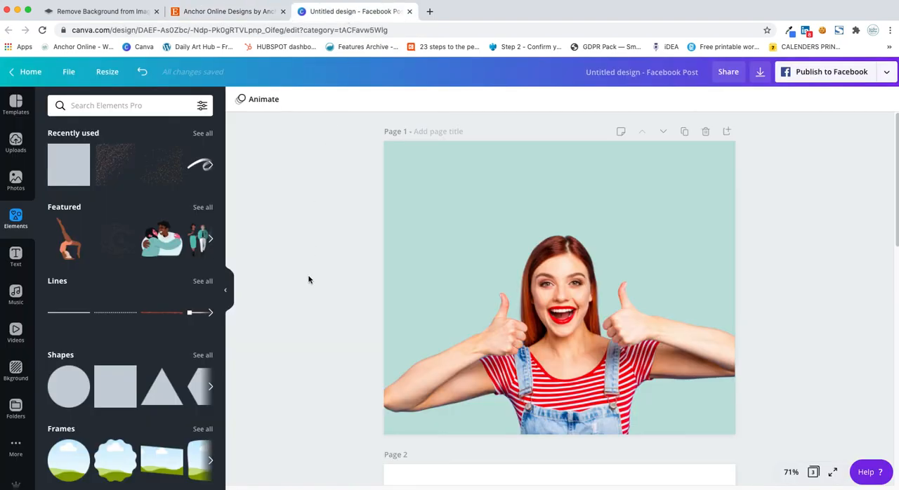